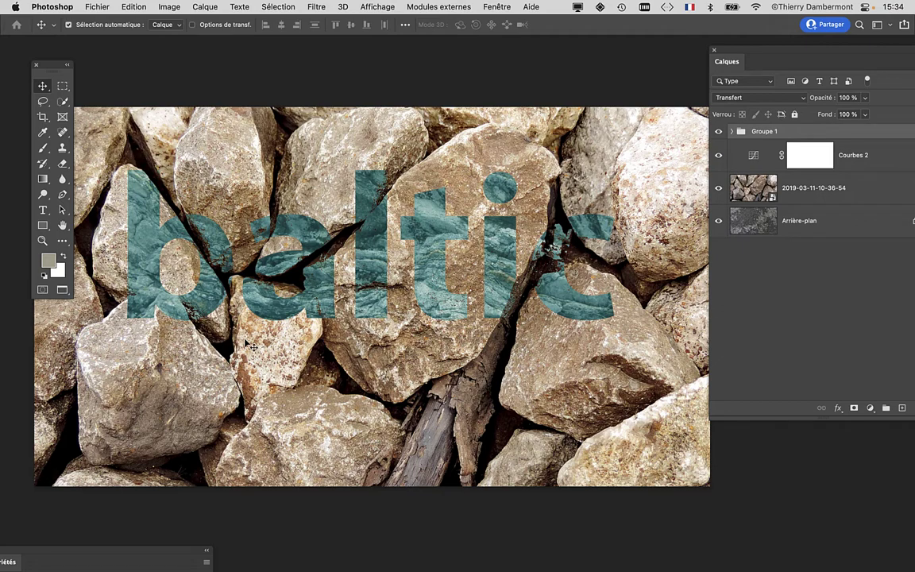
Bring up the macOS app switcher to head over to Firefox
{"action": "key", "text": "super+Tab"}
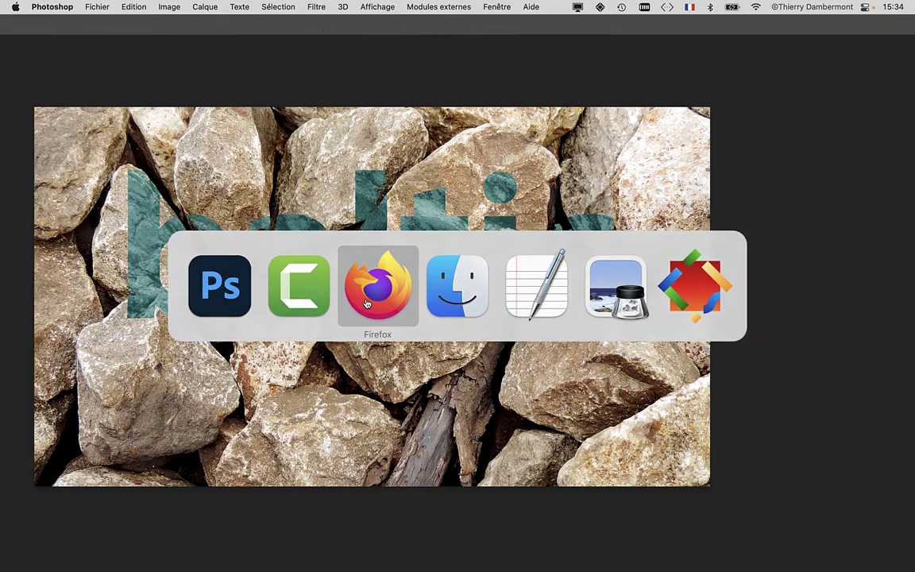
Switch to Firefox and scroll down through the Facebook profile's posts
{"action": "left_click", "coordinate": [367, 304]}
{"action": "scroll", "coordinate": [345, 347], "scroll_direction": "down", "scroll_amount": 3}
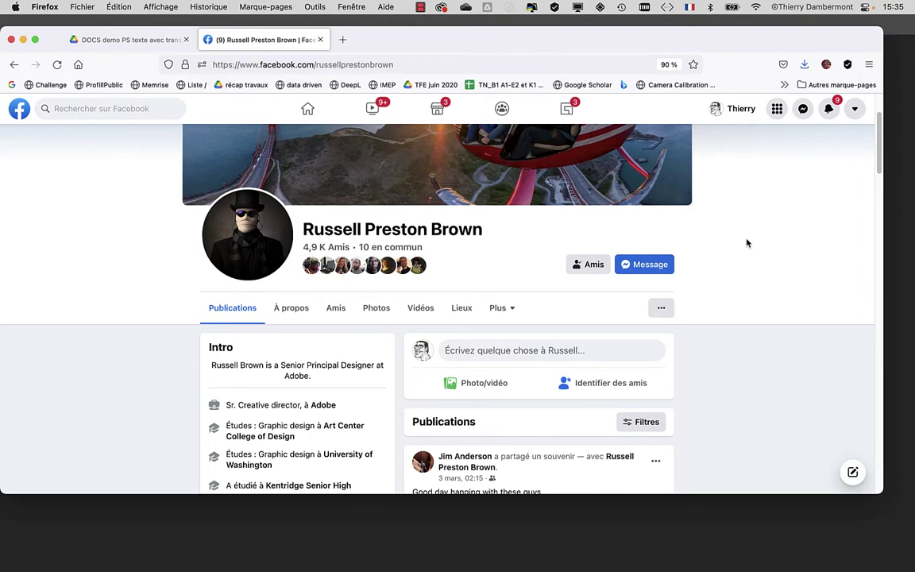
{"action": "scroll", "coordinate": [747, 243], "scroll_direction": "down", "scroll_amount": 3}
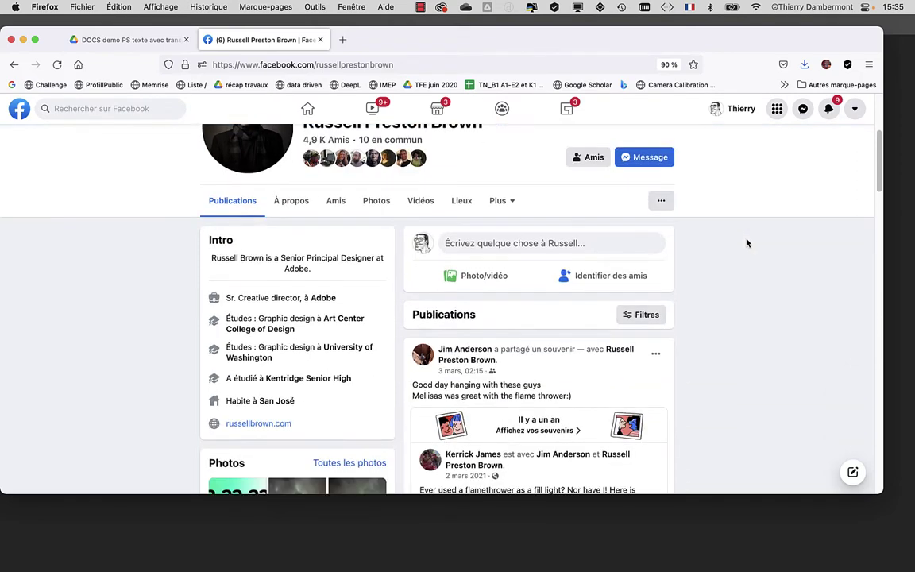
{"action": "scroll", "coordinate": [747, 243], "scroll_direction": "down", "scroll_amount": 2}
{"action": "scroll", "coordinate": [747, 243], "scroll_direction": "down", "scroll_amount": 3}
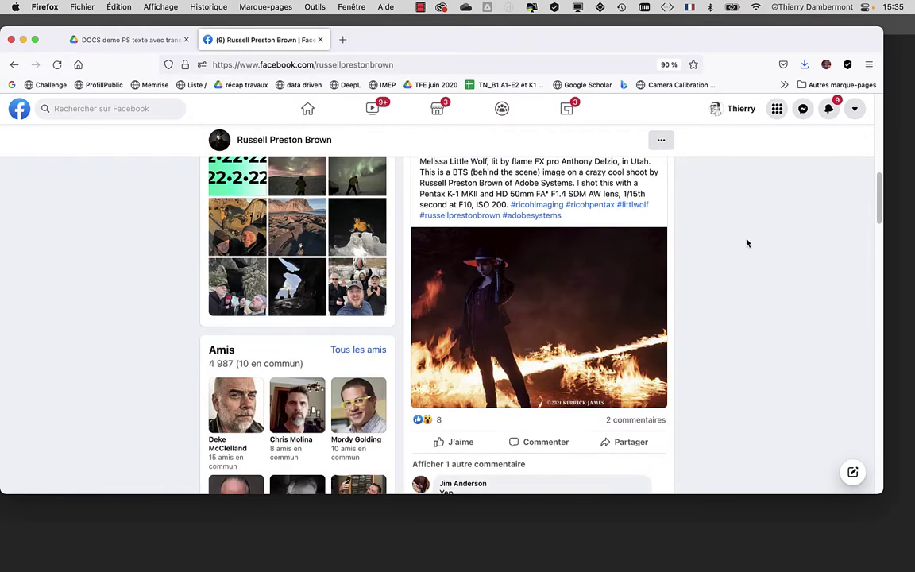
{"action": "scroll", "coordinate": [747, 243], "scroll_direction": "down", "scroll_amount": 2}
{"action": "scroll", "coordinate": [747, 243], "scroll_direction": "down", "scroll_amount": 4}
{"action": "scroll", "coordinate": [747, 243], "scroll_direction": "down", "scroll_amount": 3}
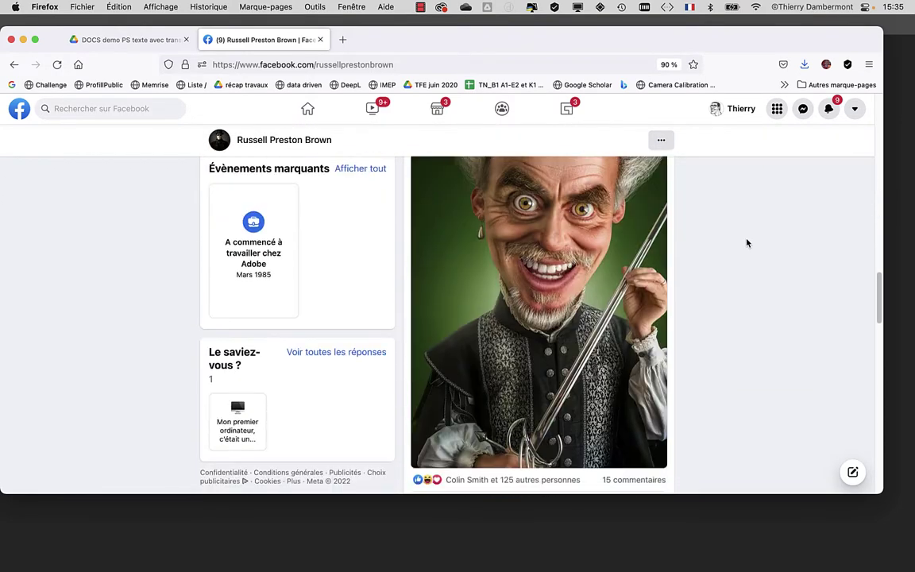
Keep browsing further down the profile's posts, then minimise Firefox
{"action": "scroll", "coordinate": [747, 243], "scroll_direction": "up", "scroll_amount": 1}
{"action": "scroll", "coordinate": [747, 243], "scroll_direction": "down", "scroll_amount": 3}
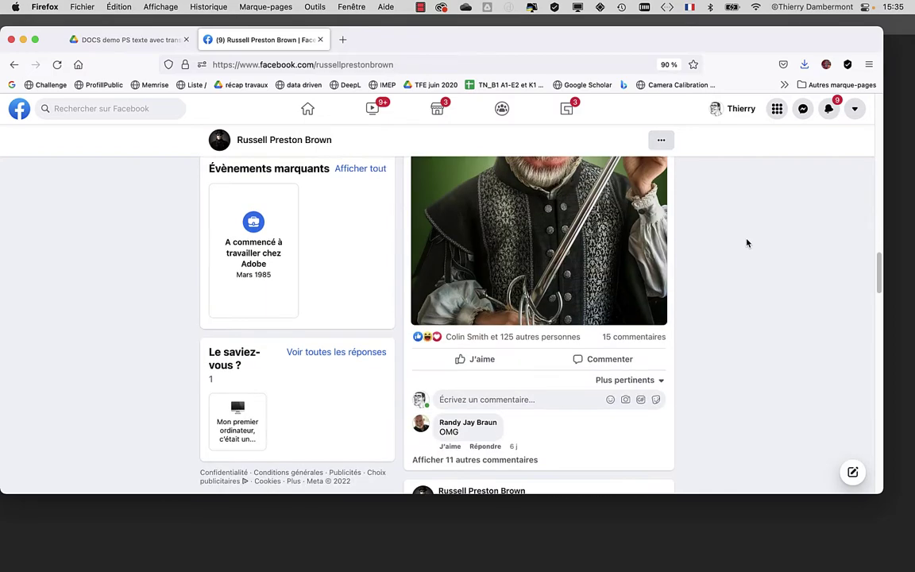
{"action": "scroll", "coordinate": [747, 243], "scroll_direction": "down", "scroll_amount": 3}
{"action": "scroll", "coordinate": [747, 243], "scroll_direction": "down", "scroll_amount": 2}
{"action": "scroll", "coordinate": [747, 243], "scroll_direction": "down", "scroll_amount": 3}
{"action": "scroll", "coordinate": [747, 243], "scroll_direction": "down", "scroll_amount": 3}
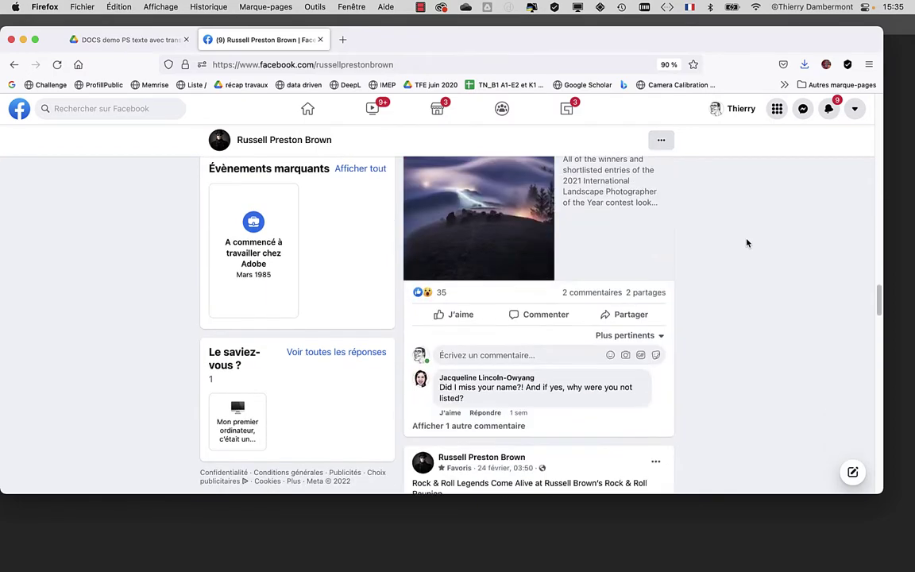
{"action": "scroll", "coordinate": [747, 243], "scroll_direction": "down", "scroll_amount": 1}
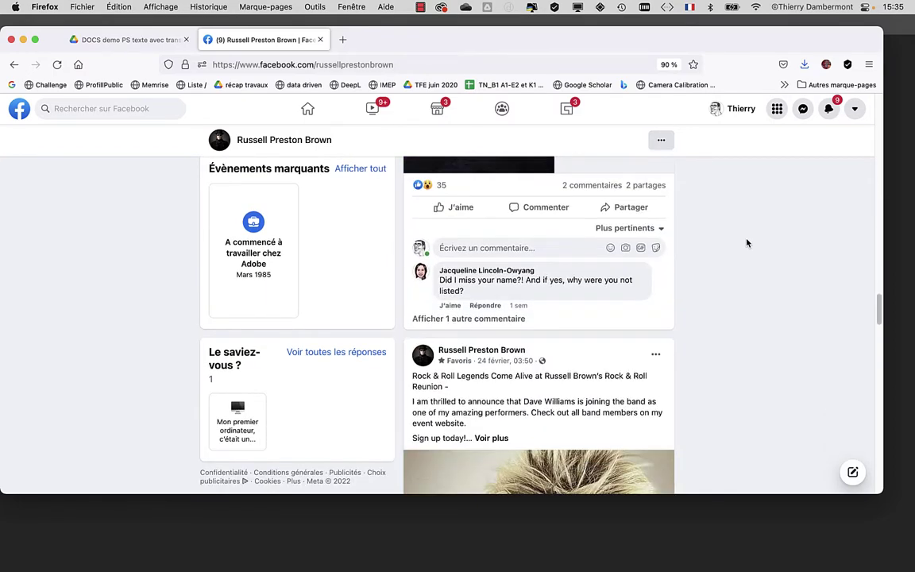
{"action": "left_click", "coordinate": [23, 40]}
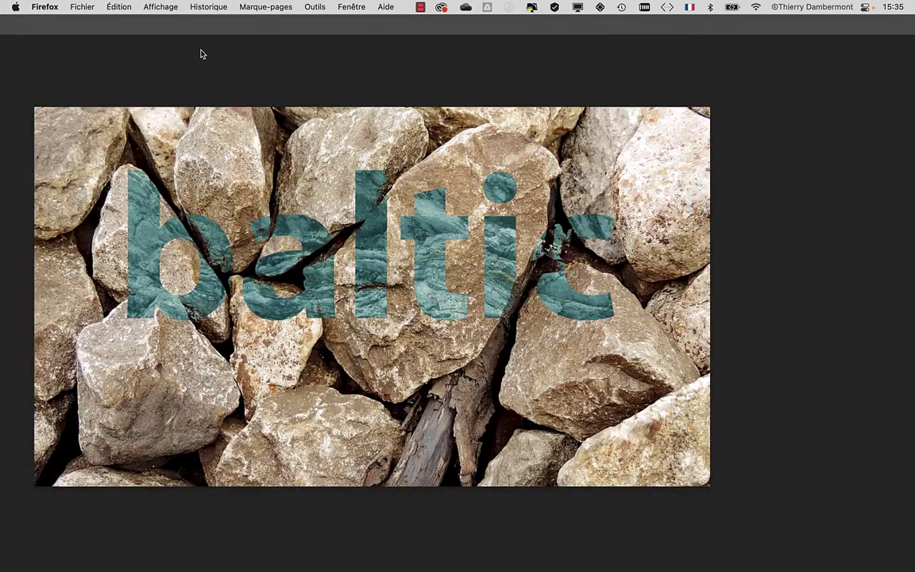
Back in Photoshop, expand Groupe 1 and open the baltic text layer's Layer Style blending options
{"action": "left_click", "coordinate": [278, 117]}
{"action": "left_click_drag", "start_coordinate": [727, 61], "coordinate": [641, 67]}
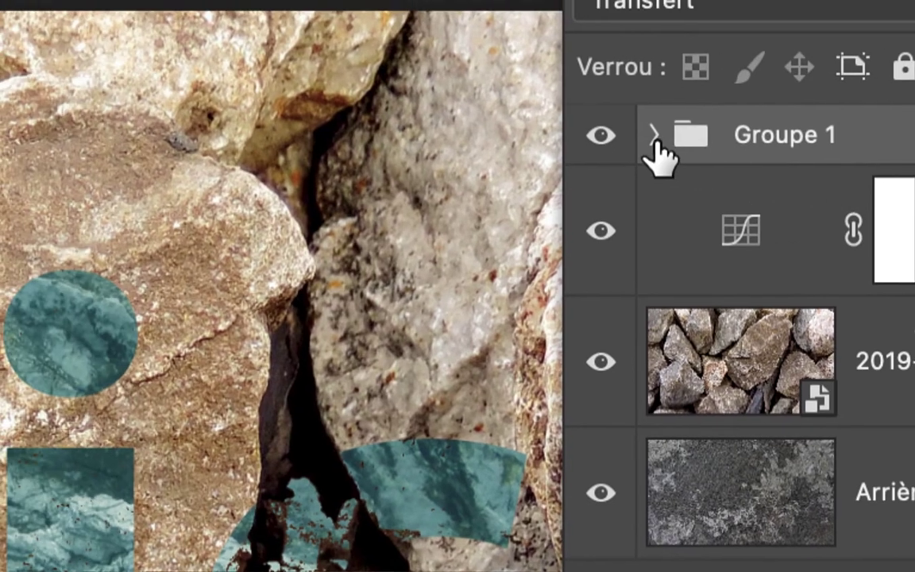
{"action": "left_click", "coordinate": [494, 102]}
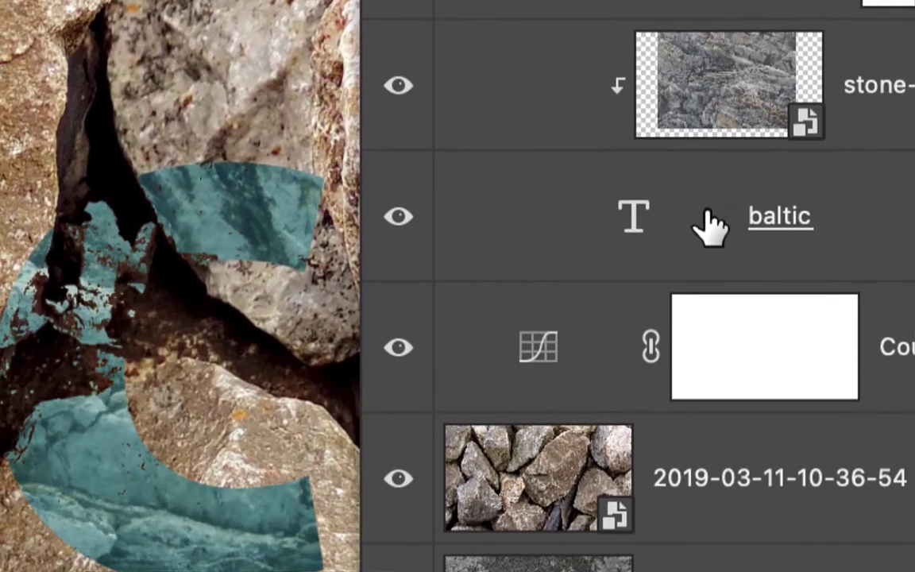
{"action": "left_click", "coordinate": [771, 407]}
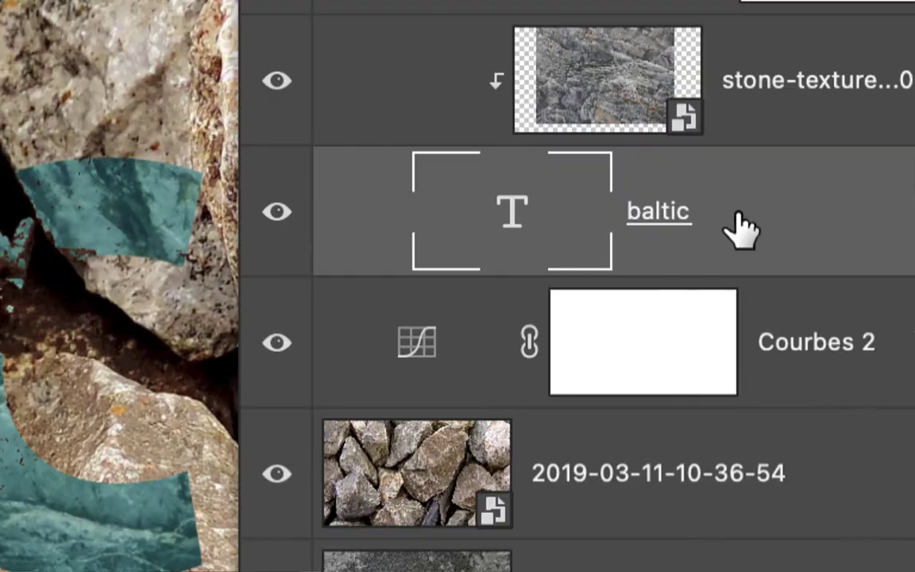
{"action": "double_click", "coordinate": [739, 230]}
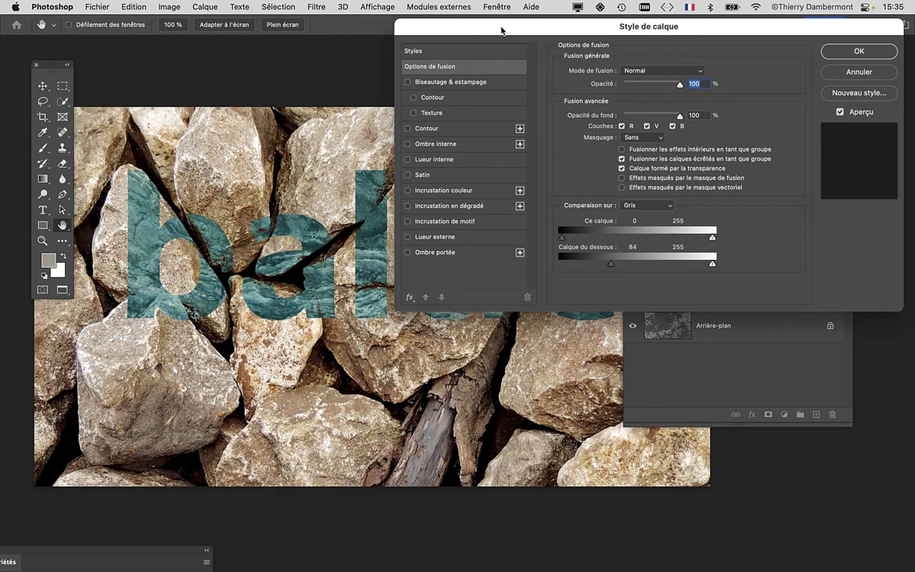
Move the Layer Style window aside and frame the large 'a' and 'l' letters in view
{"action": "left_click_drag", "start_coordinate": [547, 30], "coordinate": [634, 16]}
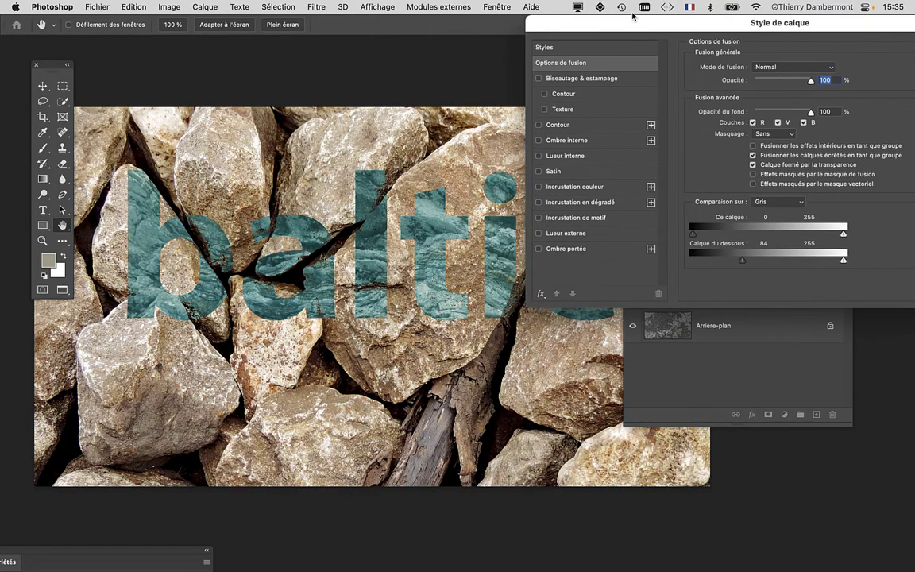
{"action": "left_click_drag", "start_coordinate": [513, 235], "coordinate": [259, 156]}
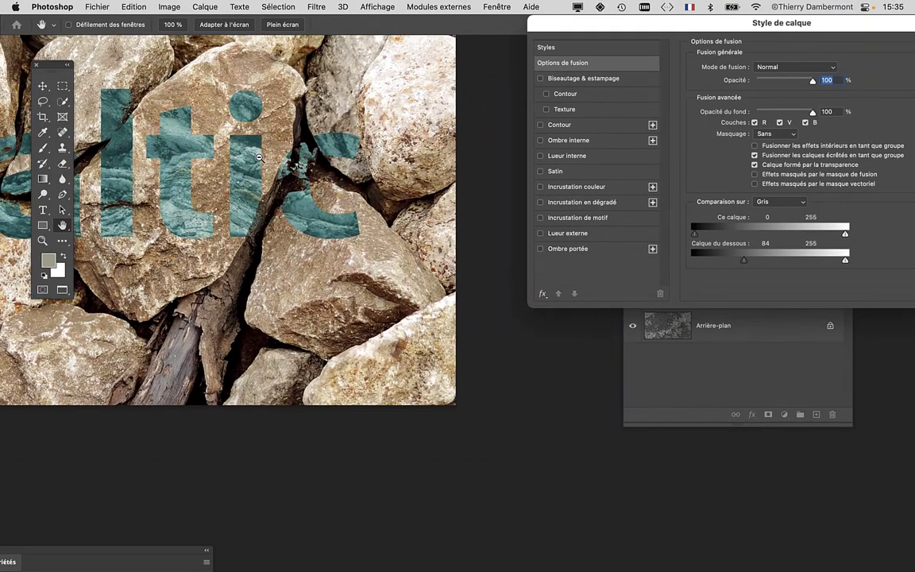
{"action": "scroll", "coordinate": [259, 157], "scroll_direction": "up", "scroll_amount": 3}
{"action": "scroll", "coordinate": [270, 163], "scroll_direction": "up", "scroll_amount": 1}
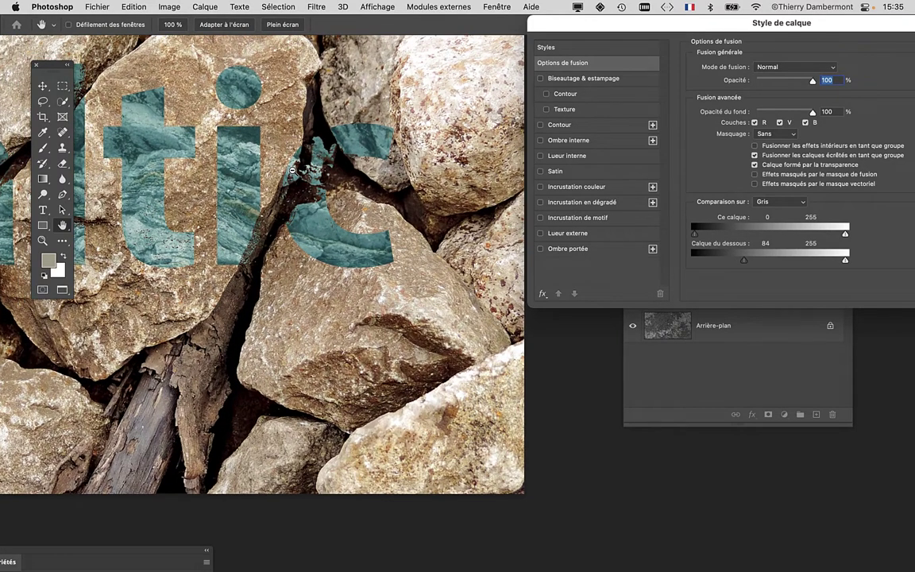
{"action": "scroll", "coordinate": [293, 170], "scroll_direction": "up", "scroll_amount": 2}
{"action": "scroll", "coordinate": [286, 166], "scroll_direction": "up", "scroll_amount": 2}
{"action": "scroll", "coordinate": [271, 159], "scroll_direction": "up", "scroll_amount": 1}
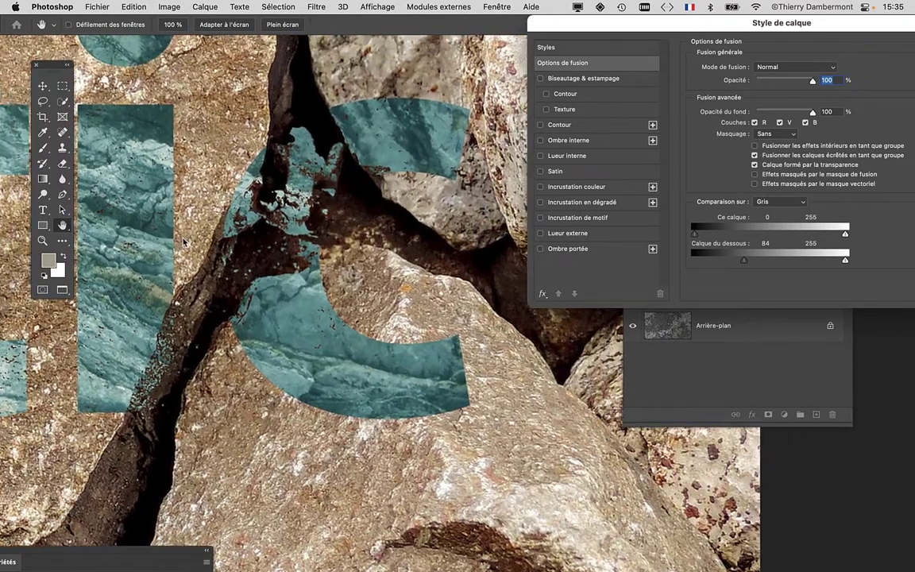
{"action": "mouse_move", "coordinate": [236, 203]}
{"action": "left_mouse_down"}
{"action": "mouse_move", "coordinate": [399, 246]}
{"action": "mouse_move", "coordinate": [477, 167]}
{"action": "left_mouse_up"}
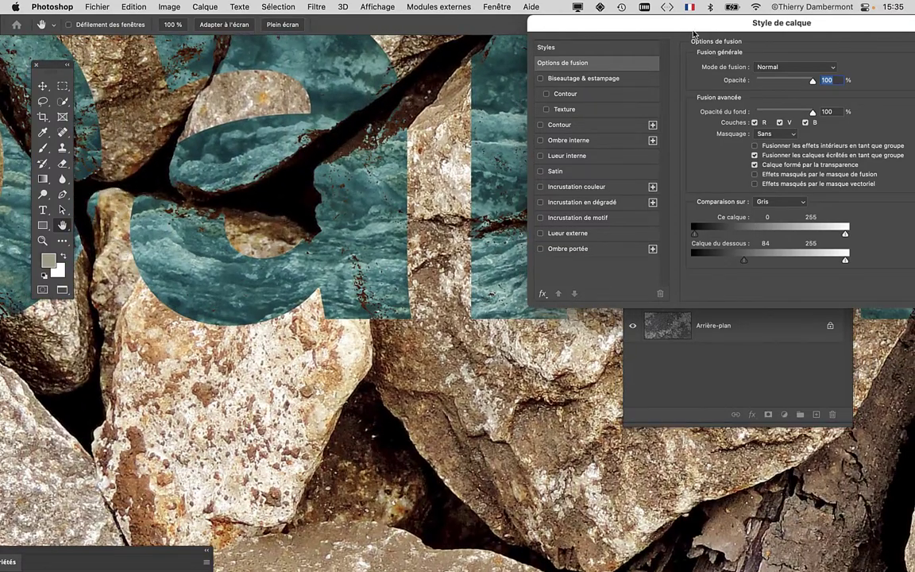
{"action": "left_click_drag", "start_coordinate": [693, 34], "coordinate": [576, 34]}
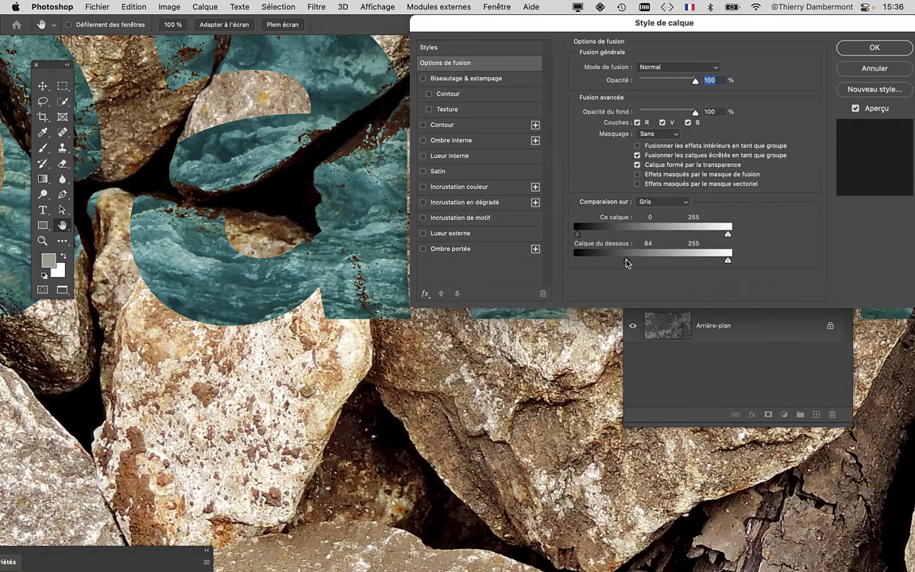
Drag the Underlying Layer black threshold from 0 up to 143, then back down to about 116
{"action": "mouse_move", "coordinate": [627, 261]}
{"action": "left_mouse_down"}
{"action": "mouse_move", "coordinate": [531, 269]}
{"action": "mouse_move", "coordinate": [673, 259]}
{"action": "mouse_move", "coordinate": [619, 258]}
{"action": "mouse_move", "coordinate": [657, 258]}
{"action": "mouse_move", "coordinate": [633, 254]}
{"action": "left_mouse_up"}
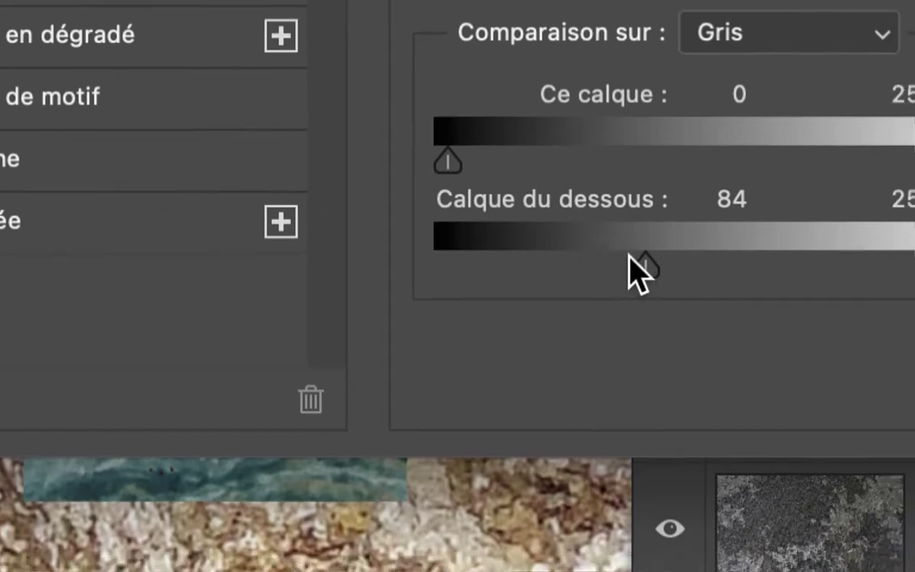
{"action": "left_click_drag", "start_coordinate": [634, 262], "coordinate": [749, 270]}
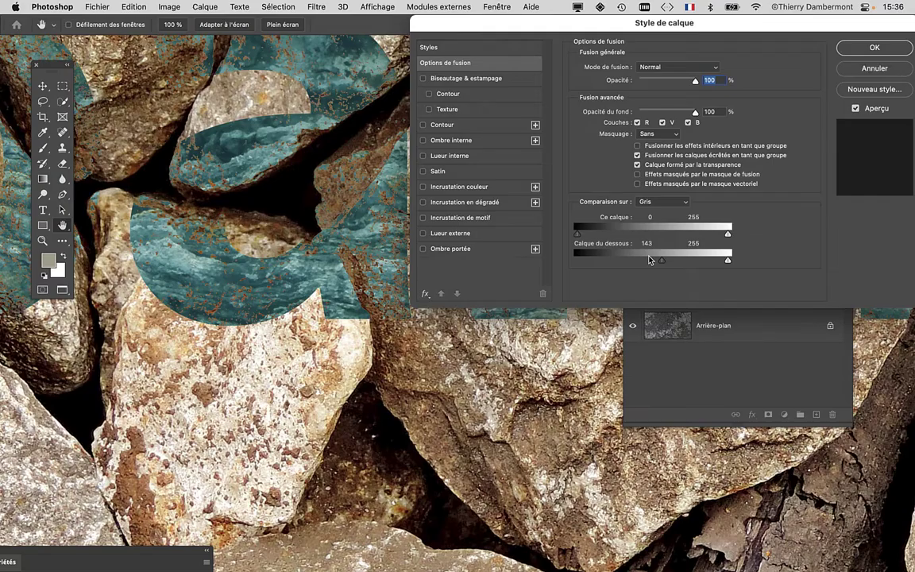
{"action": "mouse_move", "coordinate": [660, 264]}
{"action": "left_mouse_down"}
{"action": "mouse_move", "coordinate": [640, 262]}
{"action": "mouse_move", "coordinate": [674, 262]}
{"action": "mouse_move", "coordinate": [645, 263]}
{"action": "left_mouse_up"}
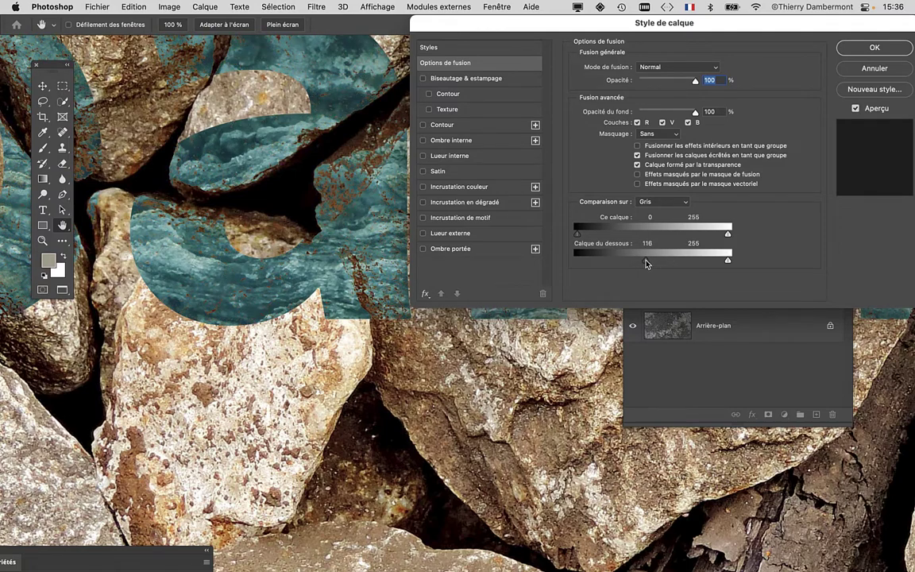
Alt-split the Underlying Layer black slider, checking a zoomed-in letter edge while widening the fade
{"action": "key", "text": "alt"}
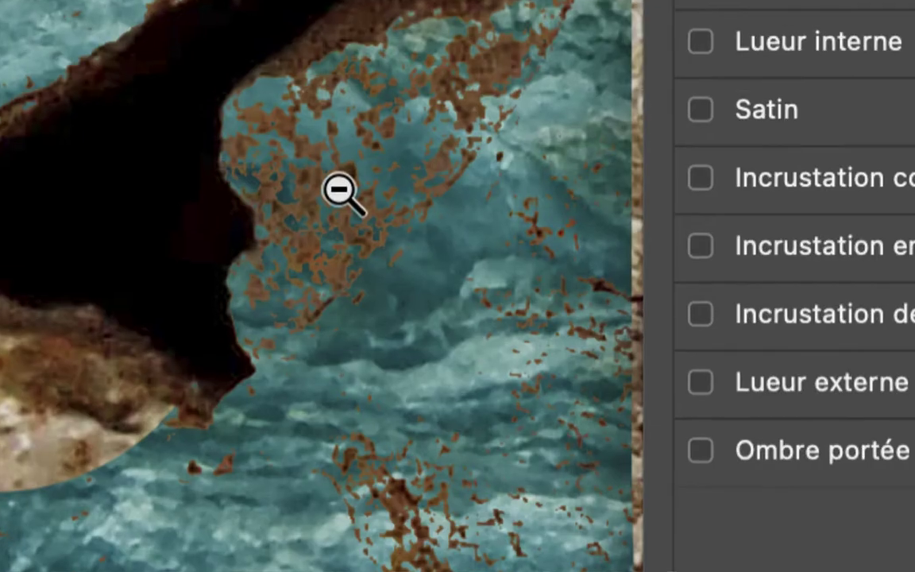
{"action": "scroll", "coordinate": [342, 191], "scroll_direction": "up", "scroll_amount": 2}
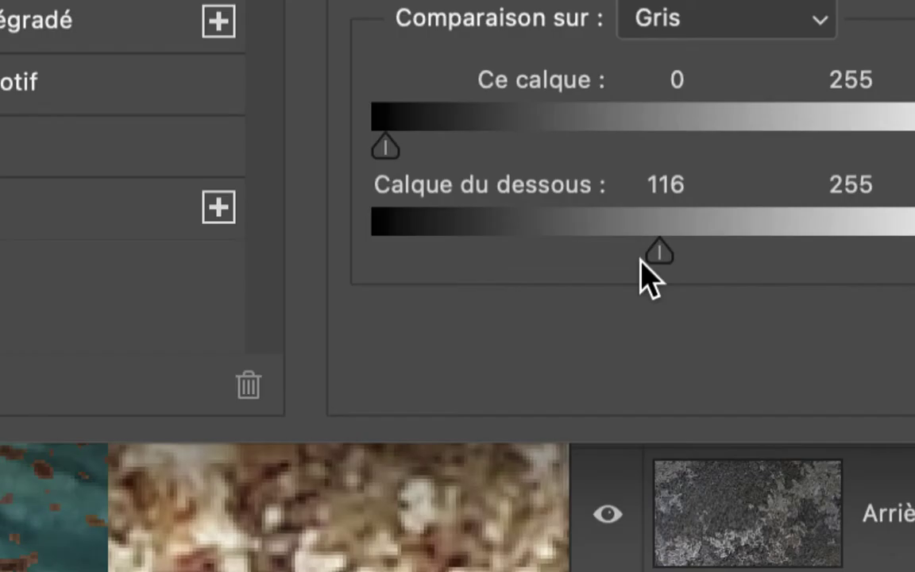
{"action": "left_click_drag", "start_coordinate": [642, 261], "coordinate": [639, 263]}
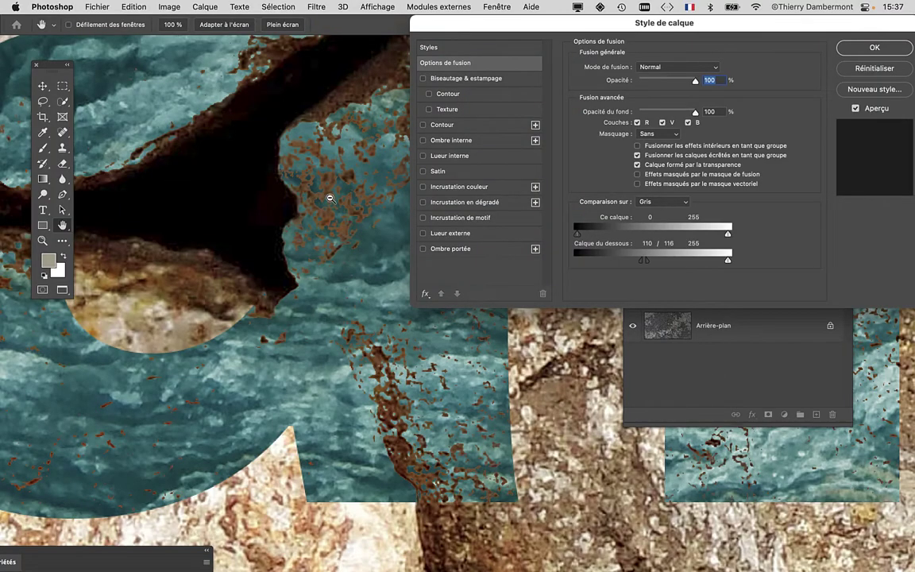
{"action": "left_click", "coordinate": [326, 199], "text": "super"}
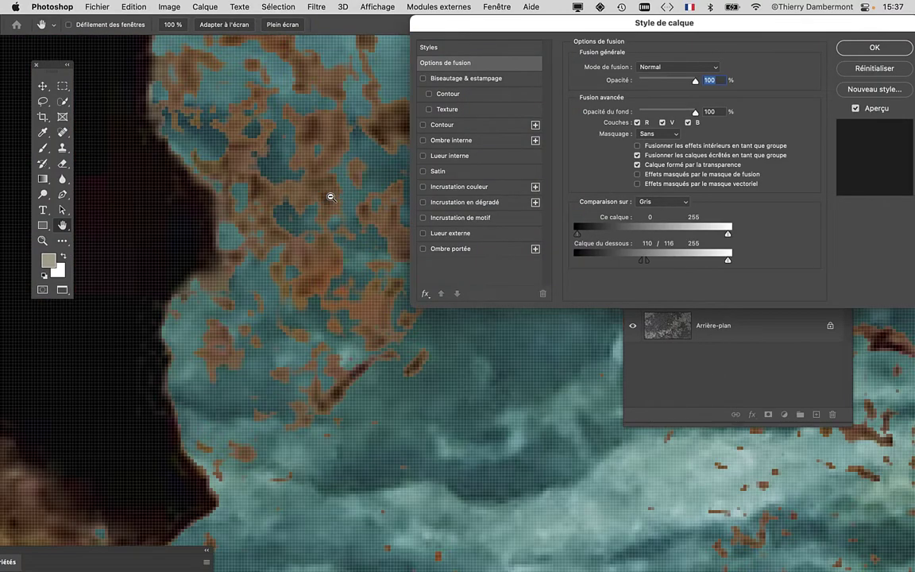
{"action": "left_click", "coordinate": [325, 264], "text": "super"}
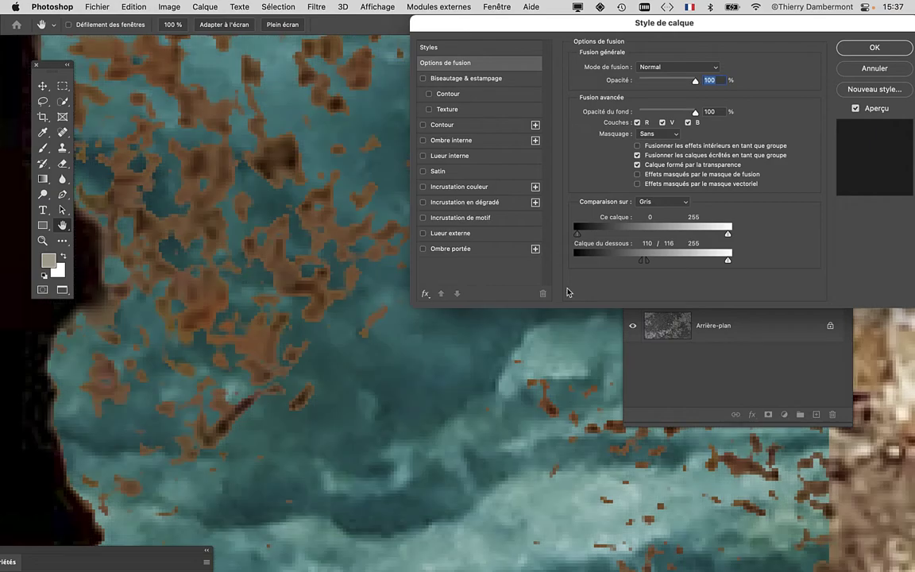
{"action": "left_click_drag", "start_coordinate": [634, 264], "coordinate": [625, 262]}
Zoom out to judge the softened 80/116 crack blend across the word
{"action": "left_click", "coordinate": [301, 315], "text": "alt+super"}
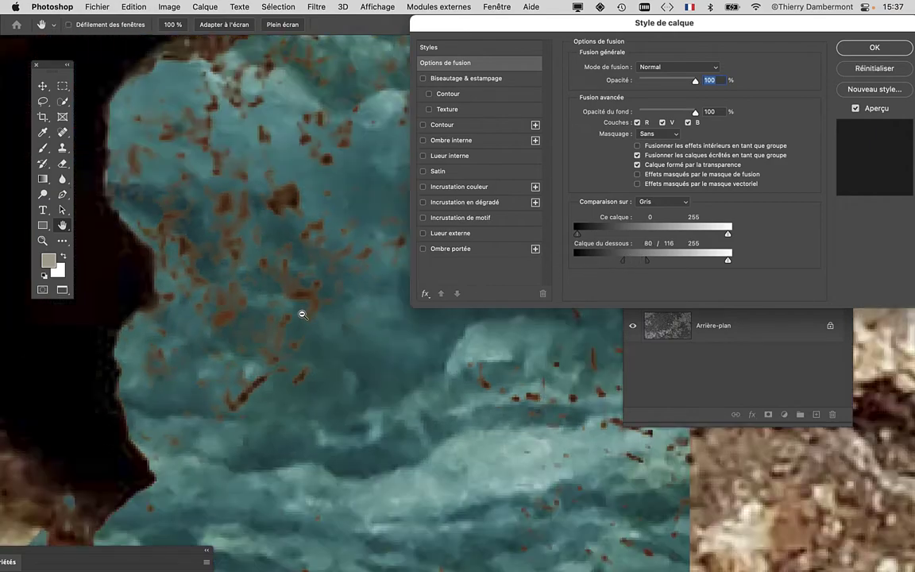
{"action": "left_click", "coordinate": [302, 316], "text": "alt+super"}
{"action": "left_click", "coordinate": [302, 316], "text": "alt+super"}
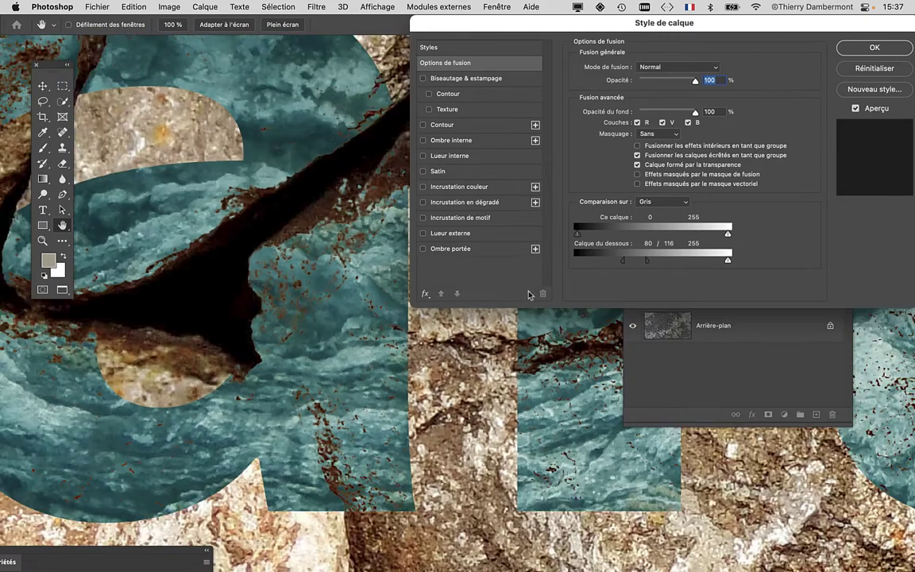
{"action": "left_click", "coordinate": [302, 282], "text": "alt+super"}
{"action": "left_click", "coordinate": [302, 282], "text": "alt+super"}
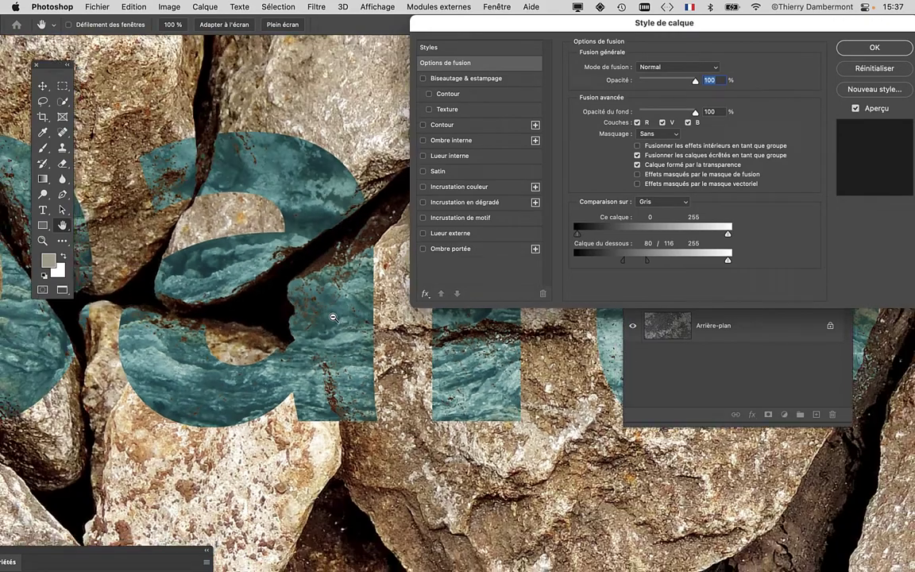
Apply the blend settings, undo a trial text move, collapse Groupe 1, and nudge the text right
{"action": "key", "text": "Return"}
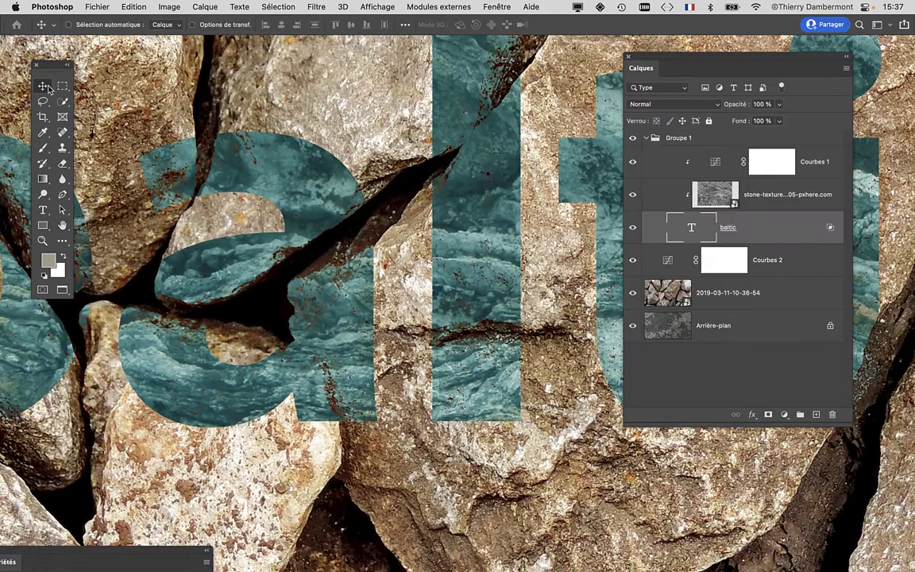
{"action": "left_click_drag", "start_coordinate": [468, 217], "coordinate": [231, 202]}
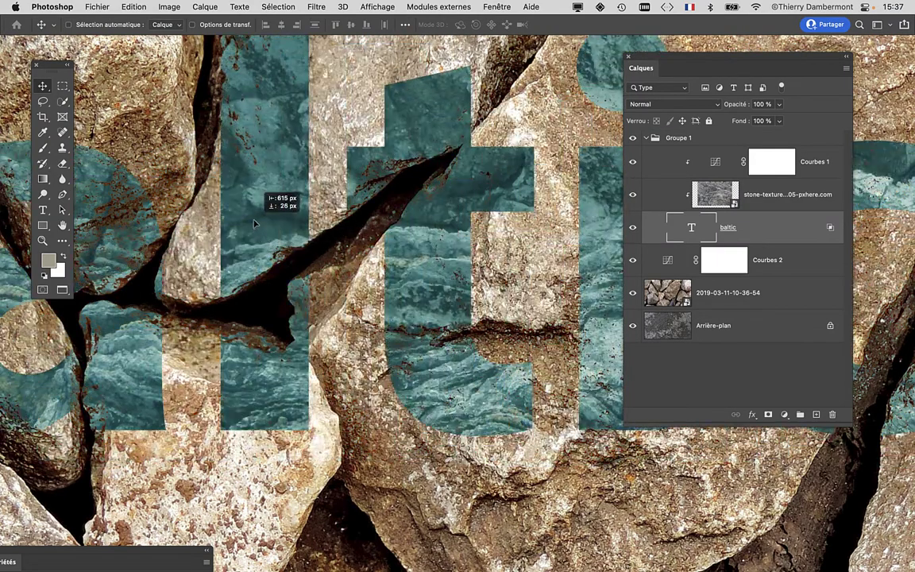
{"action": "key", "text": "super+z"}
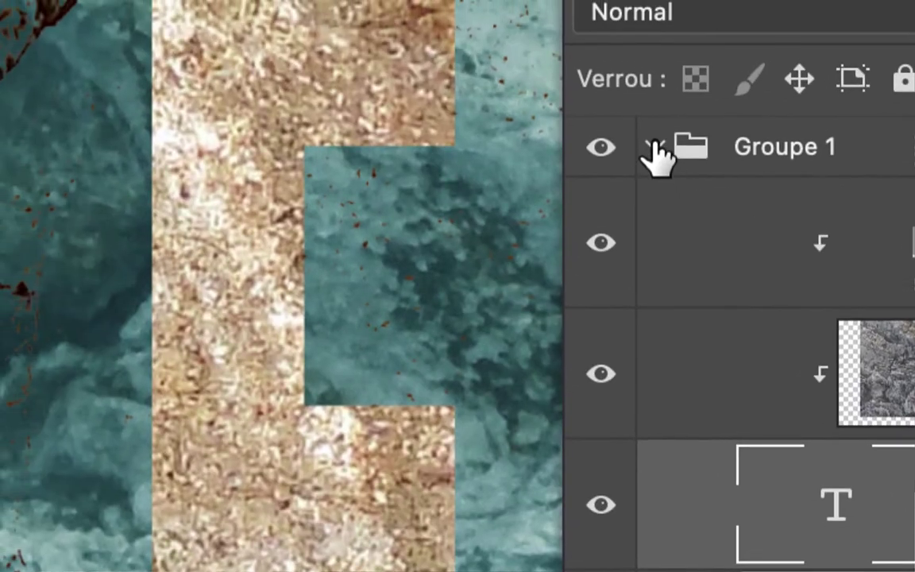
{"action": "left_click", "coordinate": [619, 122]}
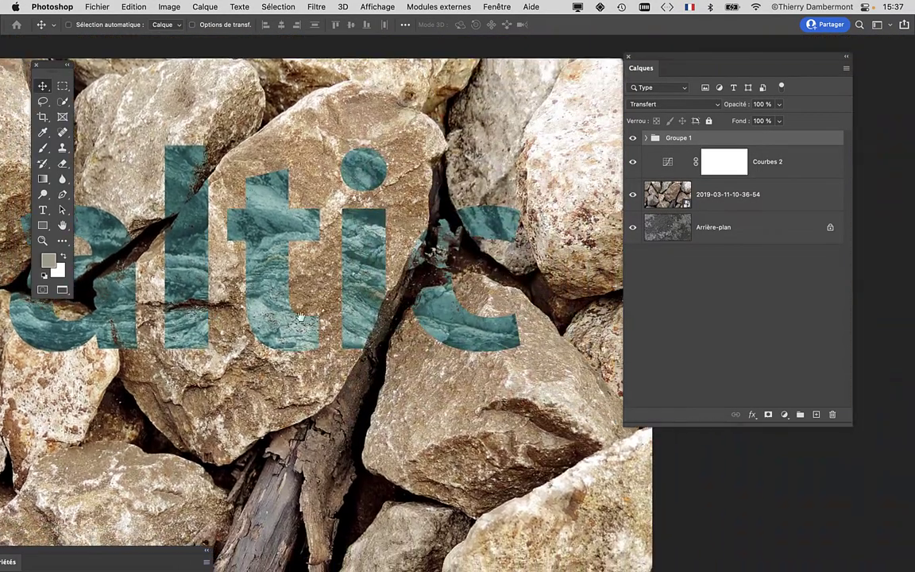
{"action": "mouse_move", "coordinate": [398, 303]}
{"action": "left_mouse_down"}
{"action": "mouse_move", "coordinate": [480, 306]}
{"action": "mouse_move", "coordinate": [385, 322]}
{"action": "left_mouse_up"}
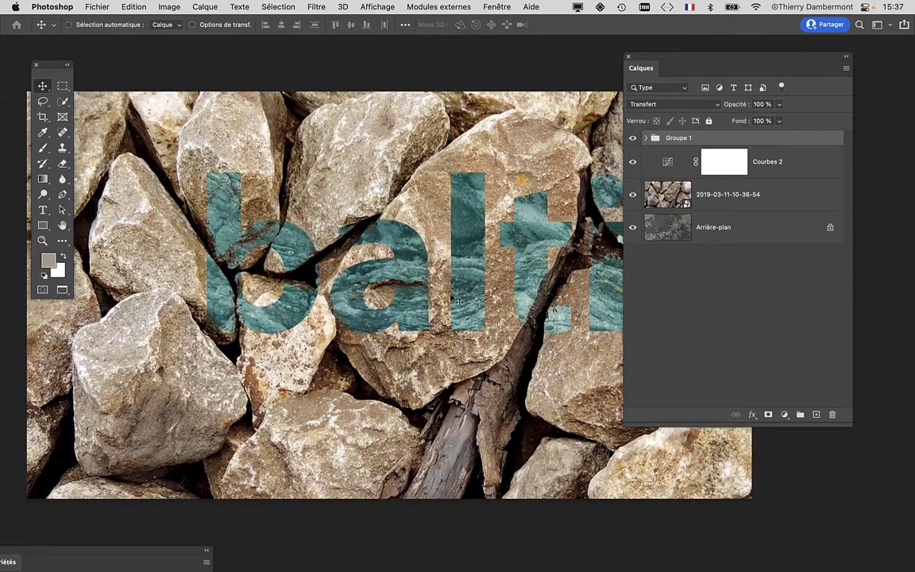
Drag the baltic lettering higher over the rocks, moving the Layers panel out to the right
{"action": "left_click_drag", "start_coordinate": [467, 302], "coordinate": [387, 255]}
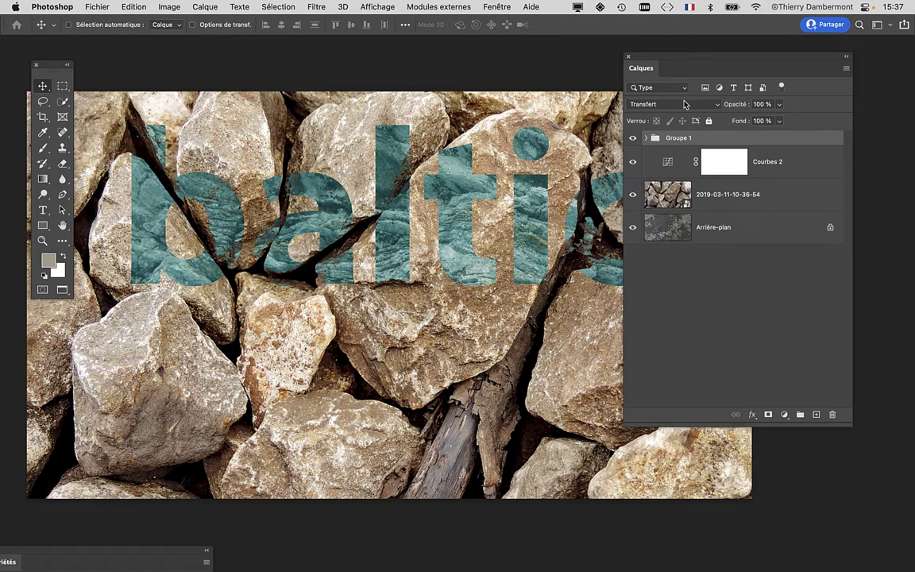
{"action": "left_click_drag", "start_coordinate": [664, 56], "coordinate": [748, 50]}
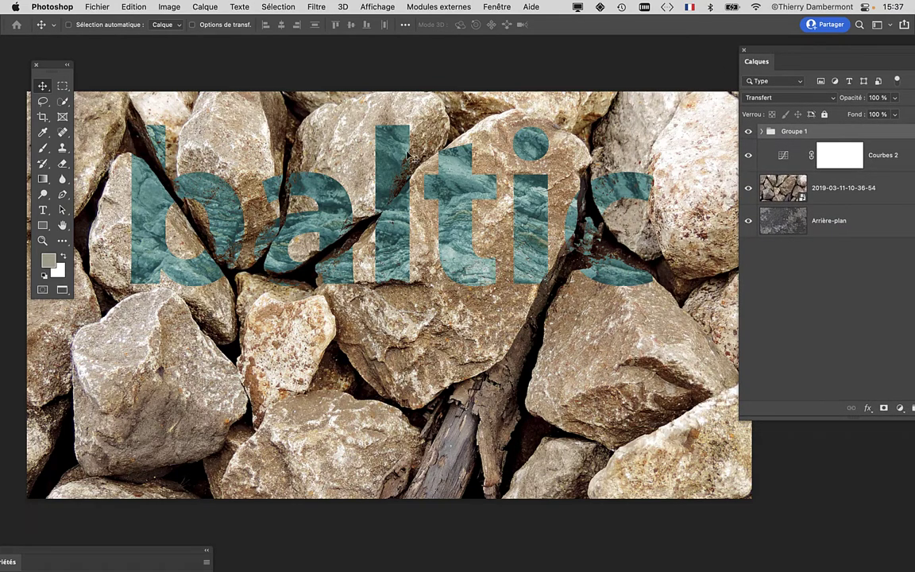
{"action": "mouse_move", "coordinate": [401, 151]}
{"action": "left_mouse_down"}
{"action": "mouse_move", "coordinate": [358, 222]}
{"action": "mouse_move", "coordinate": [397, 193]}
{"action": "mouse_move", "coordinate": [429, 278]}
{"action": "mouse_move", "coordinate": [428, 310]}
{"action": "mouse_move", "coordinate": [414, 317]}
{"action": "mouse_move", "coordinate": [405, 130]}
{"action": "mouse_move", "coordinate": [406, 324]}
{"action": "mouse_move", "coordinate": [407, 300]}
{"action": "left_mouse_up"}
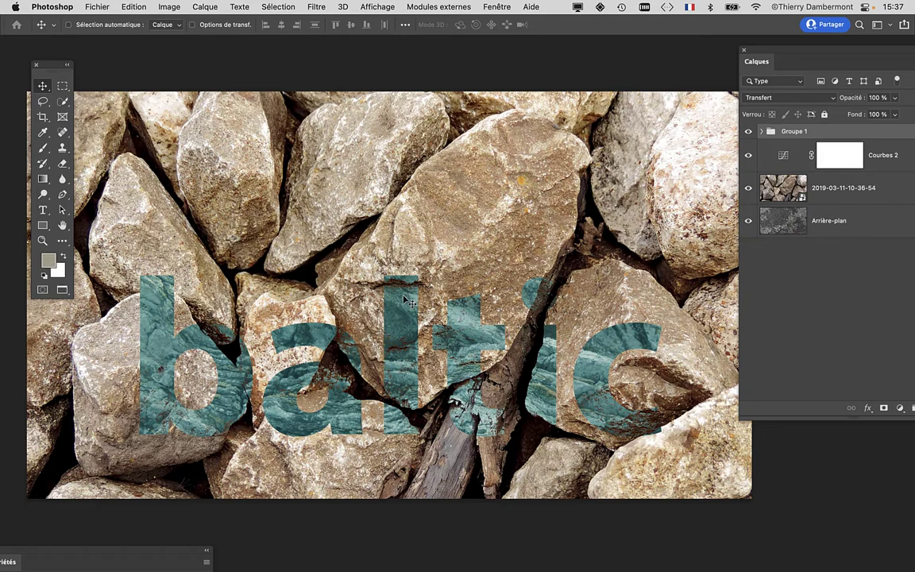
{"action": "mouse_move", "coordinate": [401, 262]}
{"action": "left_mouse_down"}
{"action": "mouse_move", "coordinate": [397, 87]}
{"action": "mouse_move", "coordinate": [397, 155]}
{"action": "left_mouse_up"}
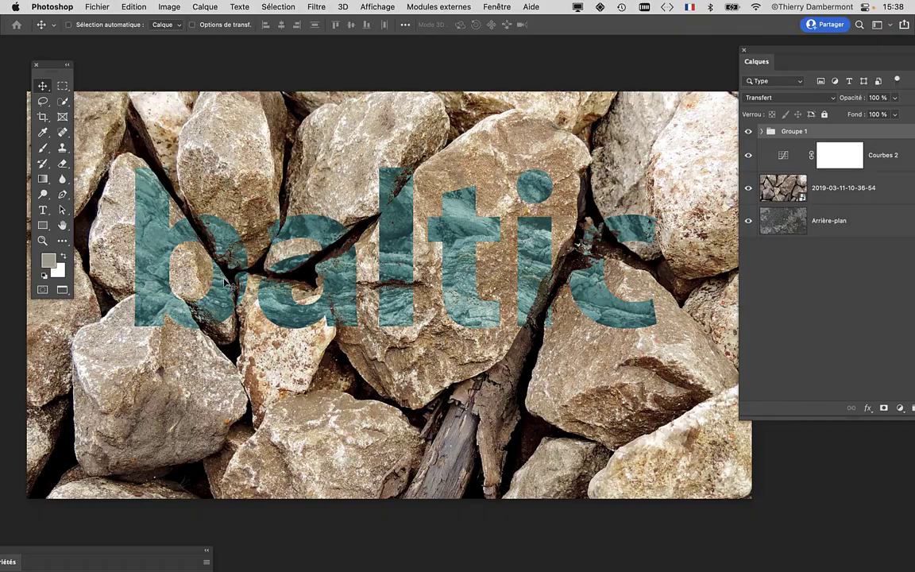
Open Save As and rename the file to rock-texture-floor-03 - suite-03.psd in Photoshop format
{"action": "left_click", "coordinate": [97, 6]}
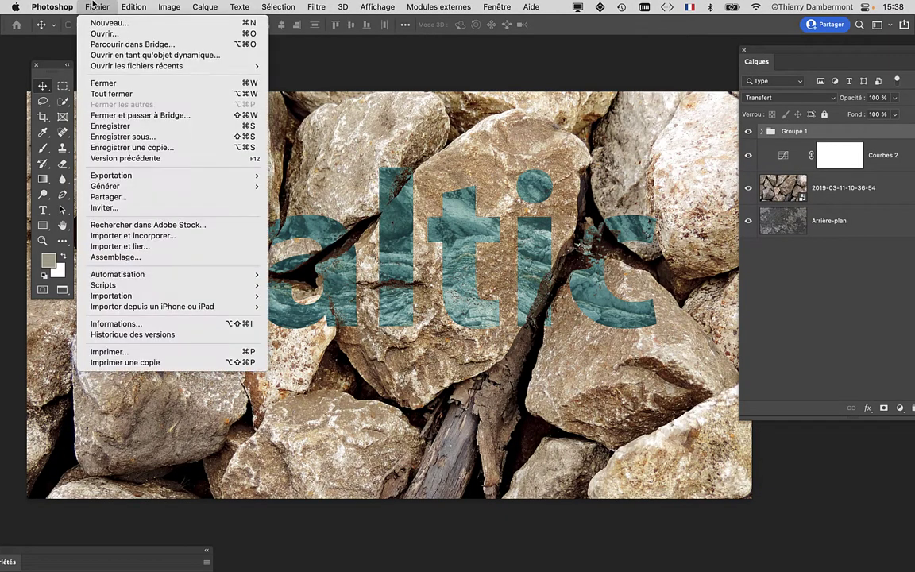
{"action": "left_click", "coordinate": [144, 135]}
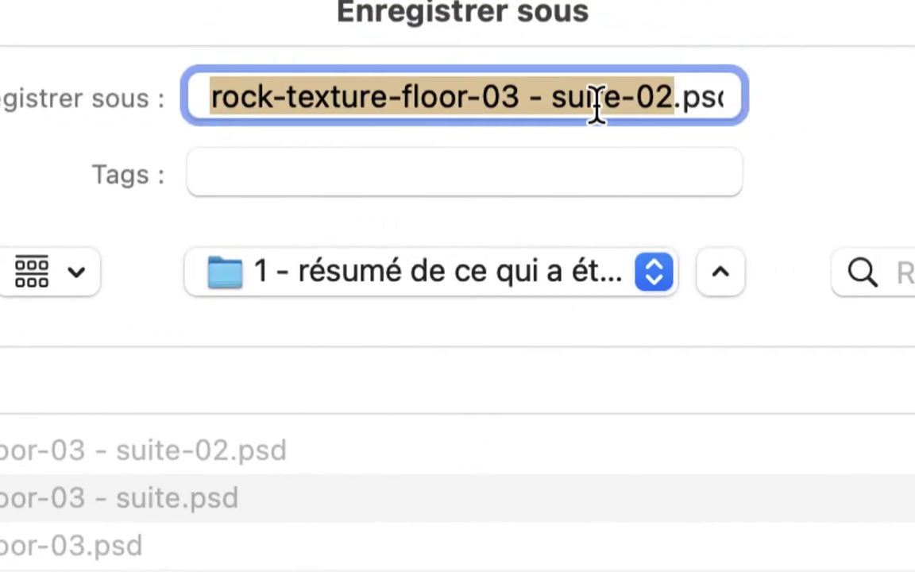
{"action": "left_click_drag", "start_coordinate": [604, 87], "coordinate": [610, 111]}
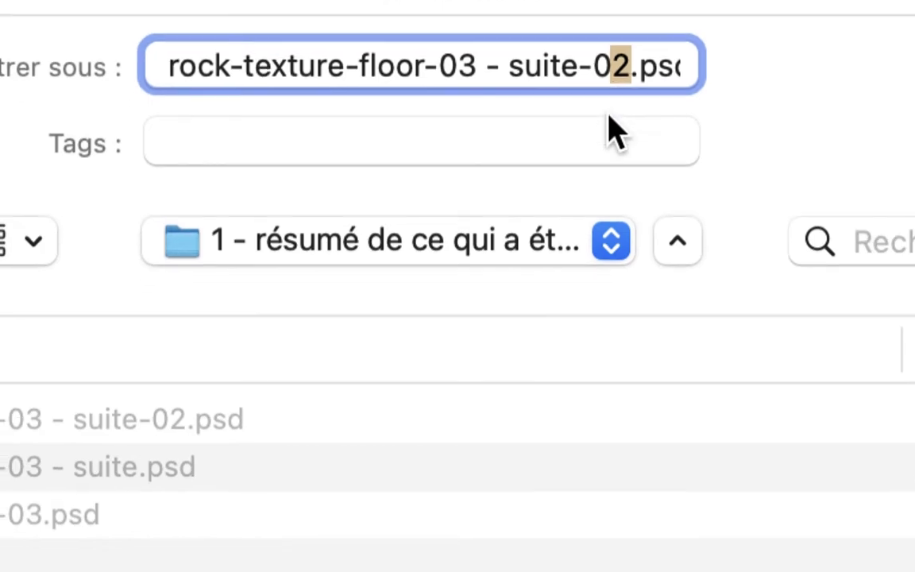
{"action": "type", "text": "3"}
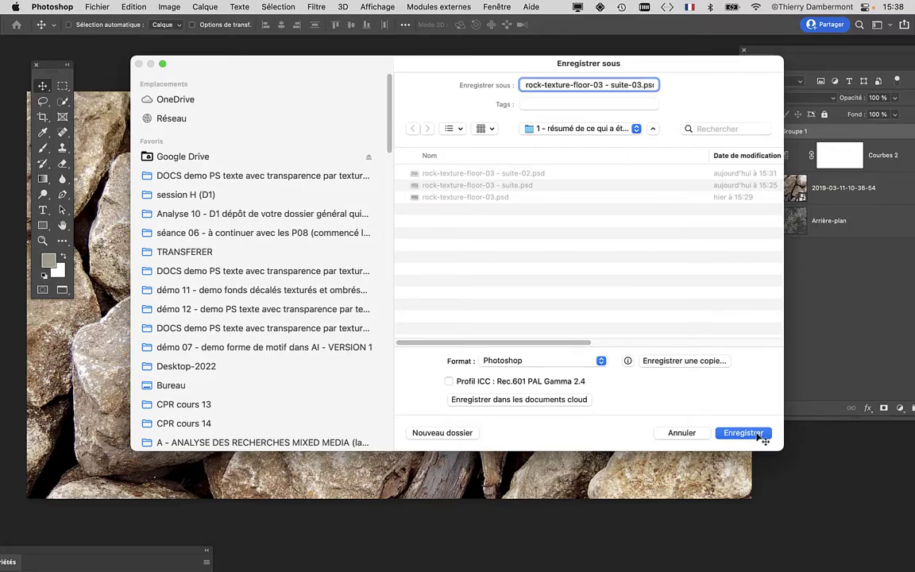